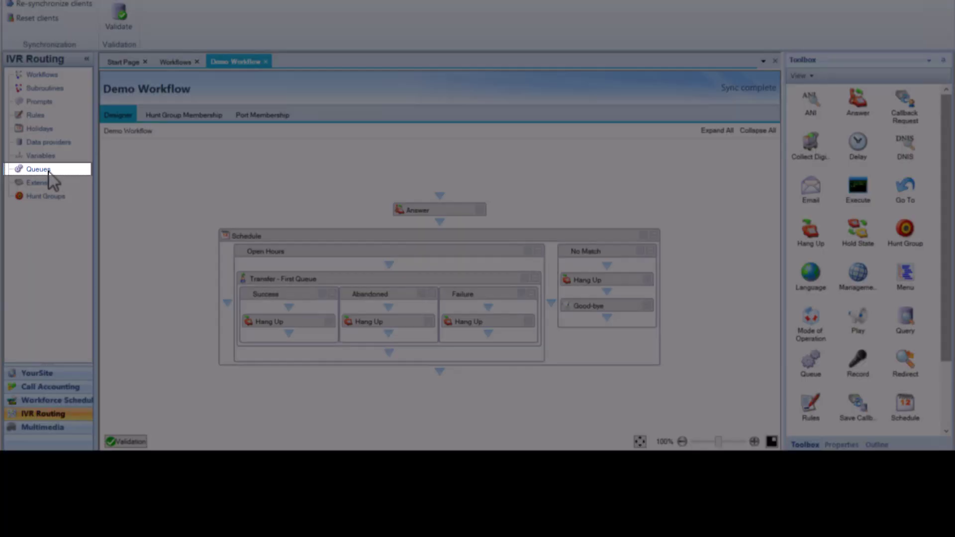
# - Give First Queue announcement dialables 9851, 9852 and 9853, with 9853's interflow dialing list set to 7
pyautogui.click(45, 170)
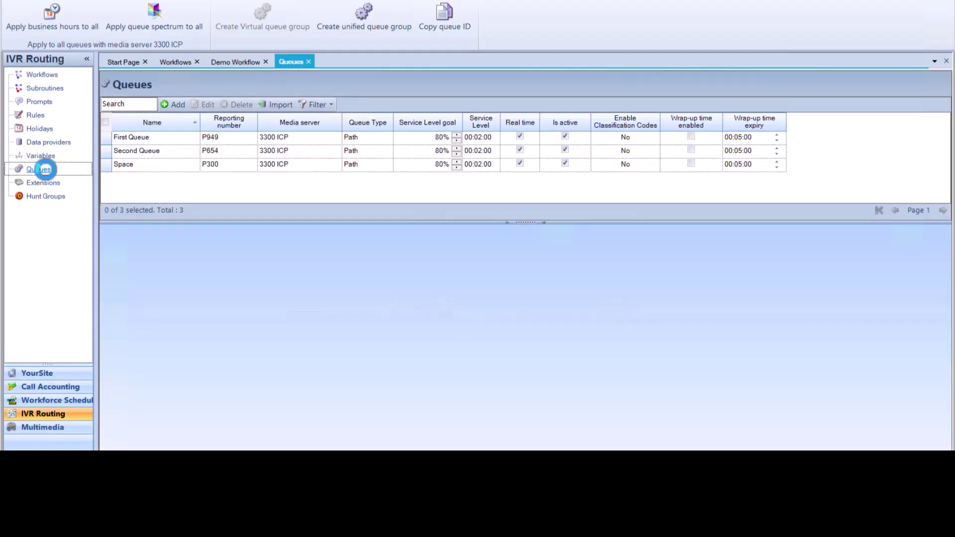
pyautogui.doubleClick(149, 141)
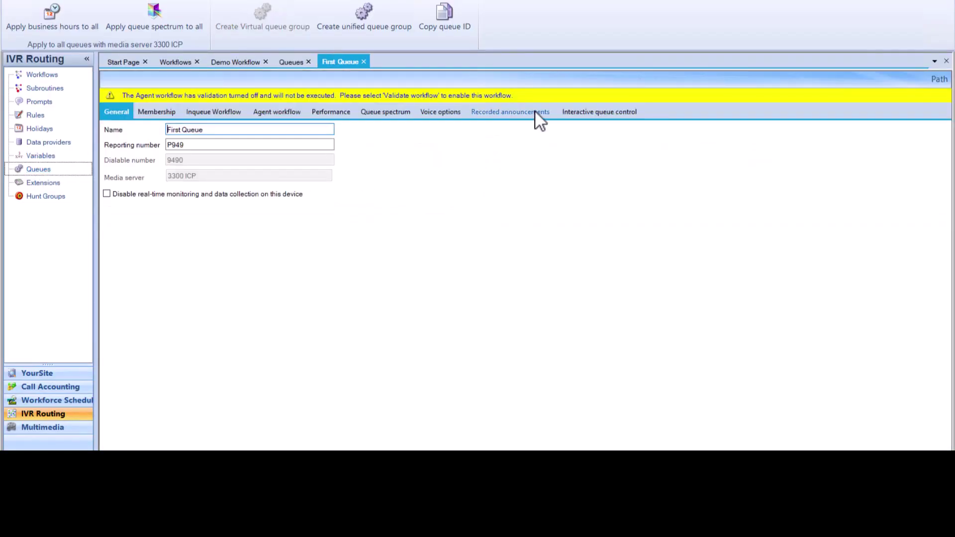
pyautogui.click(535, 112)
pyautogui.click(180, 148)
pyautogui.write('9851')
pyautogui.click(176, 168)
pyautogui.write('9852')
pyautogui.click(171, 190)
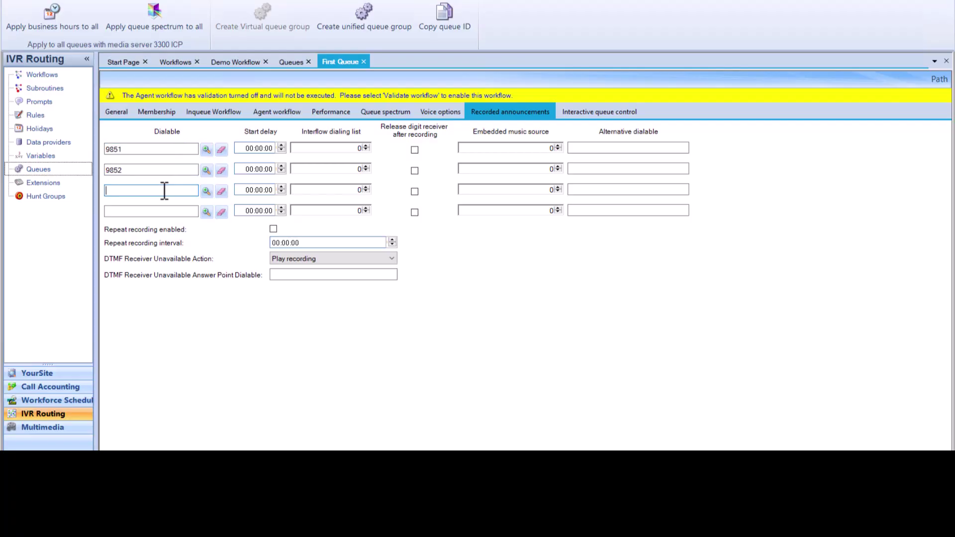
pyautogui.write('9853')
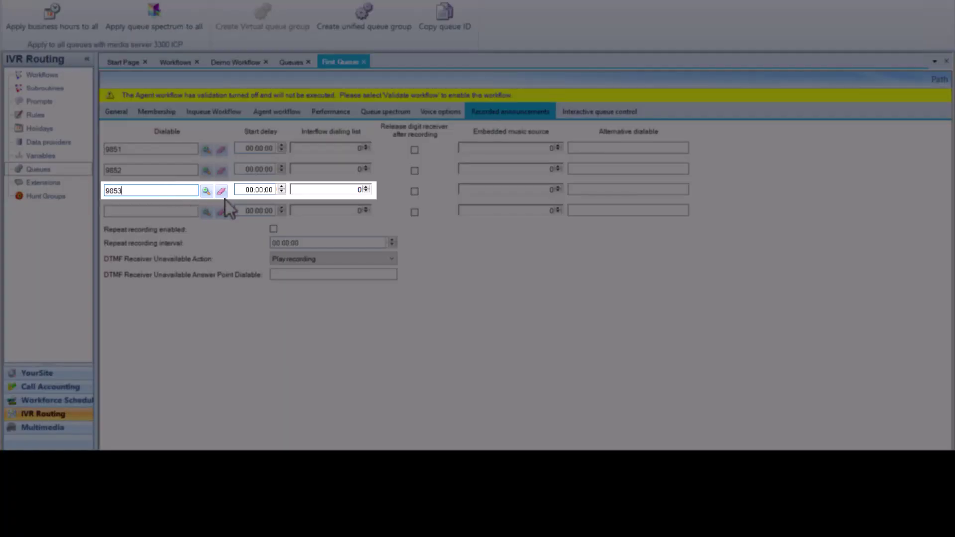
pyautogui.doubleClick(359, 190)
pyautogui.write('7')
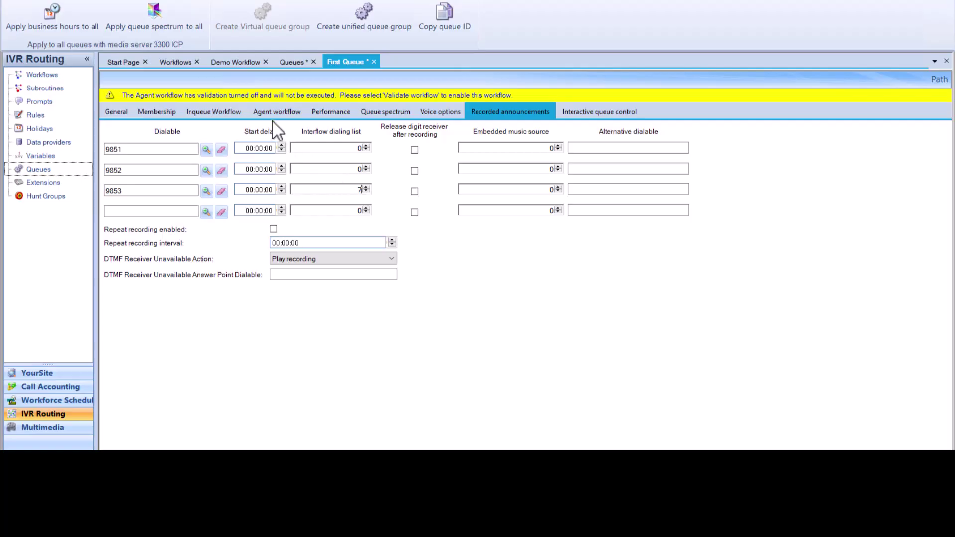
# - Add a Hunt Group step below Answer in Demo Workflow and start adding a condition
pyautogui.click(244, 60)
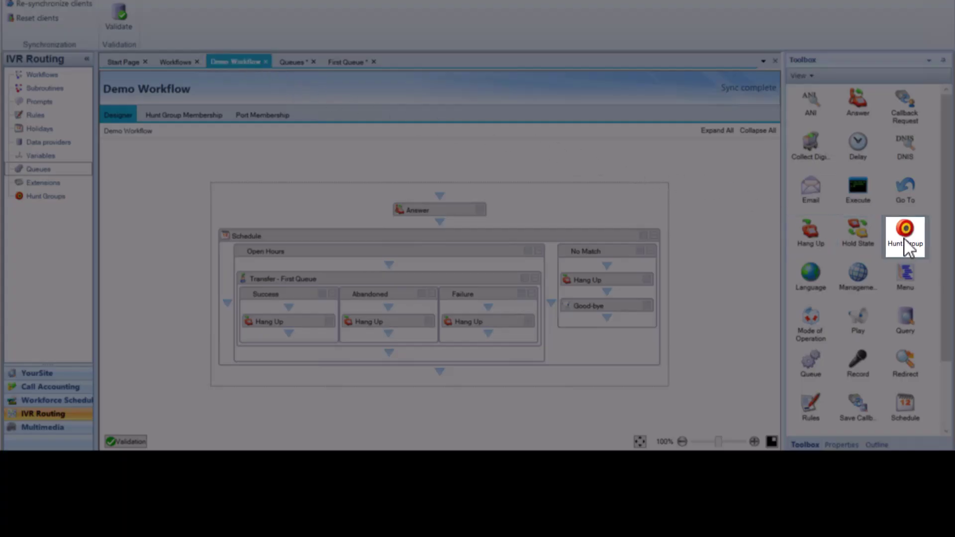
pyautogui.moveTo(903, 237)
pyautogui.mouseDown()
pyautogui.moveTo(454, 207)
pyautogui.moveTo(441, 221)
pyautogui.mouseUp()
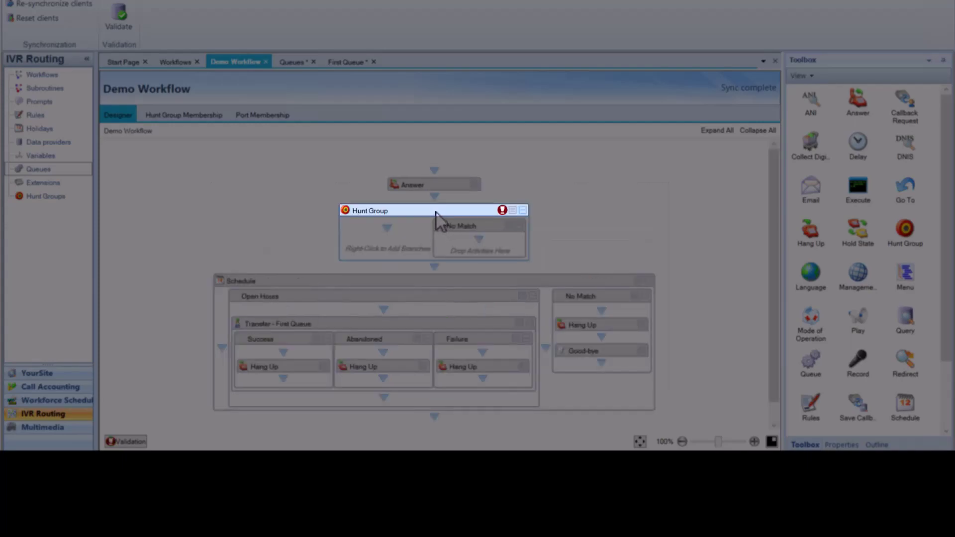
pyautogui.rightClick(437, 219)
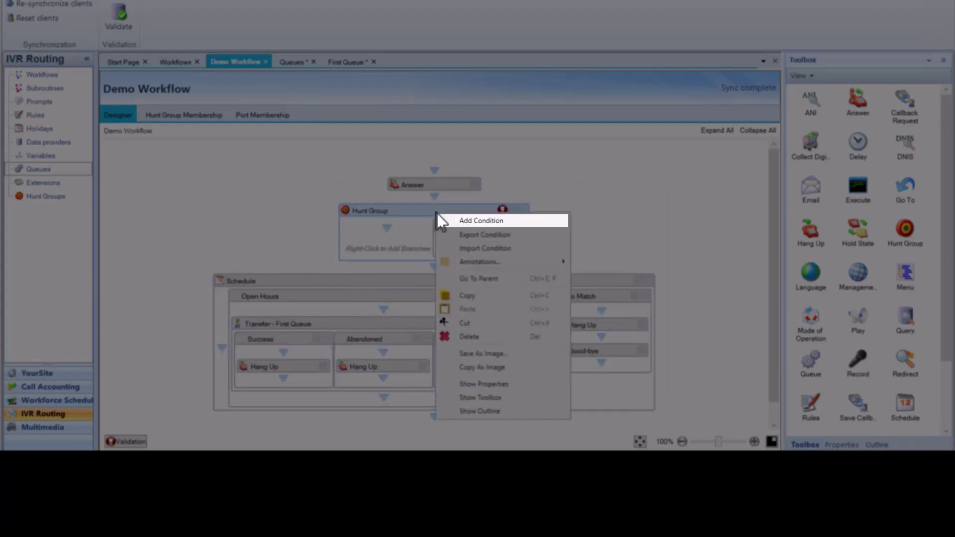
pyautogui.click(480, 220)
# - Enter hunt group 3000 as the condition and confirm it
pyautogui.click(396, 81)
pyautogui.write('30')
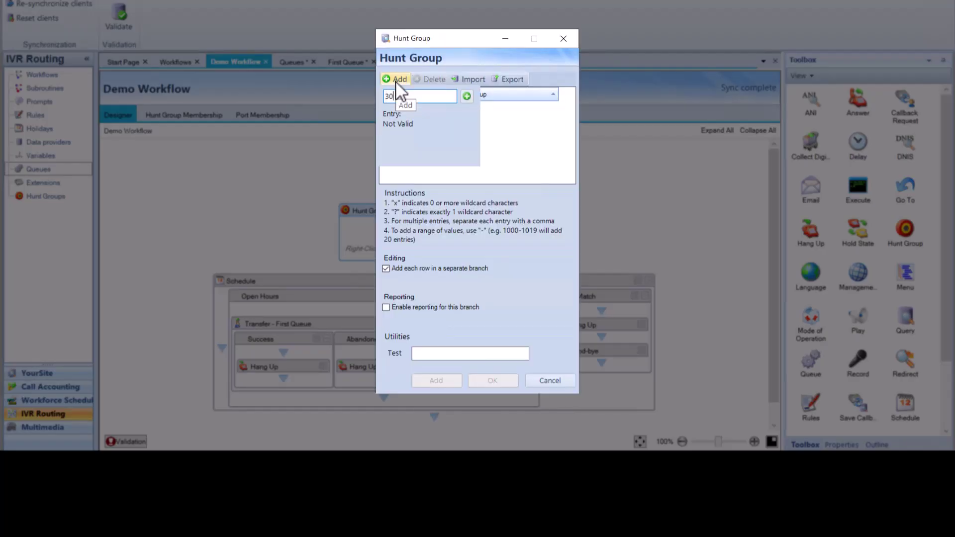
pyautogui.write('x')
pyautogui.press('Return')
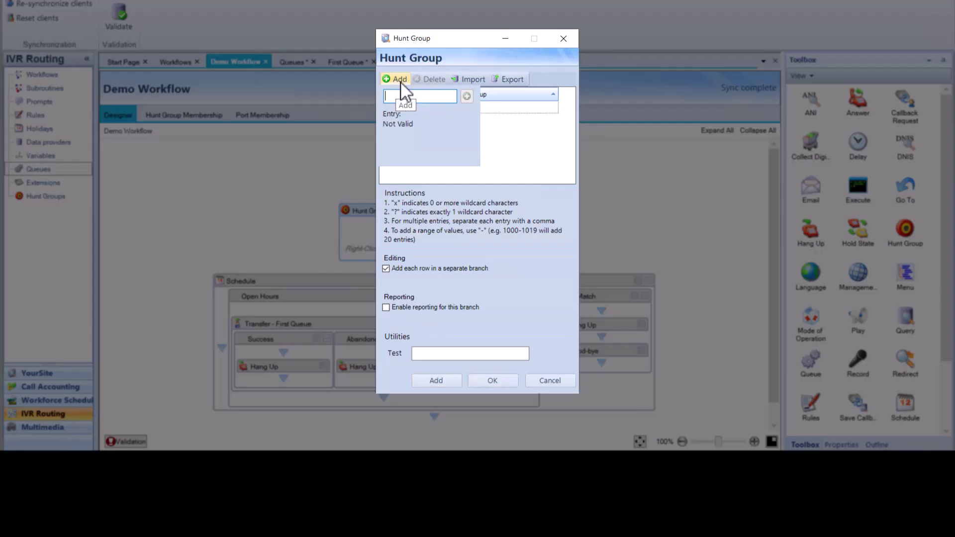
pyautogui.click(524, 149)
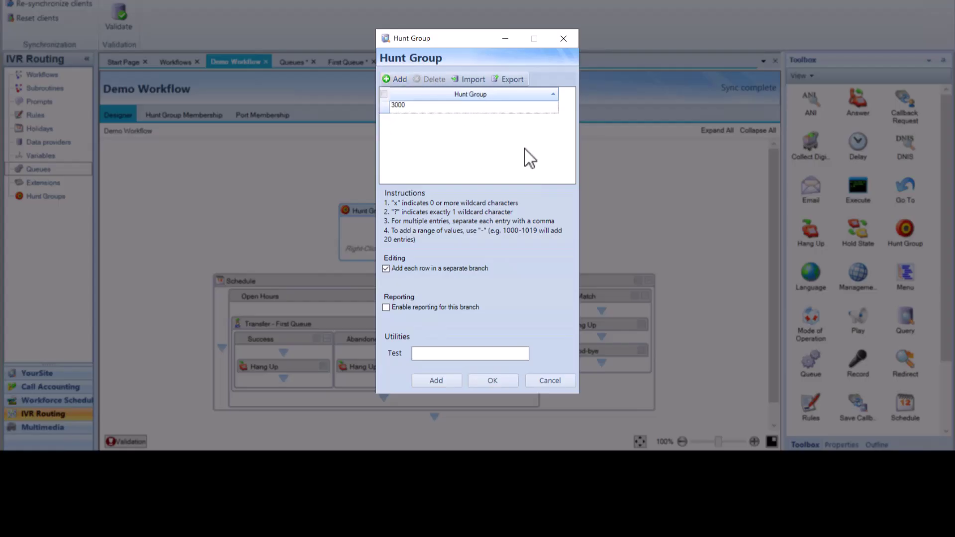
pyautogui.click(505, 382)
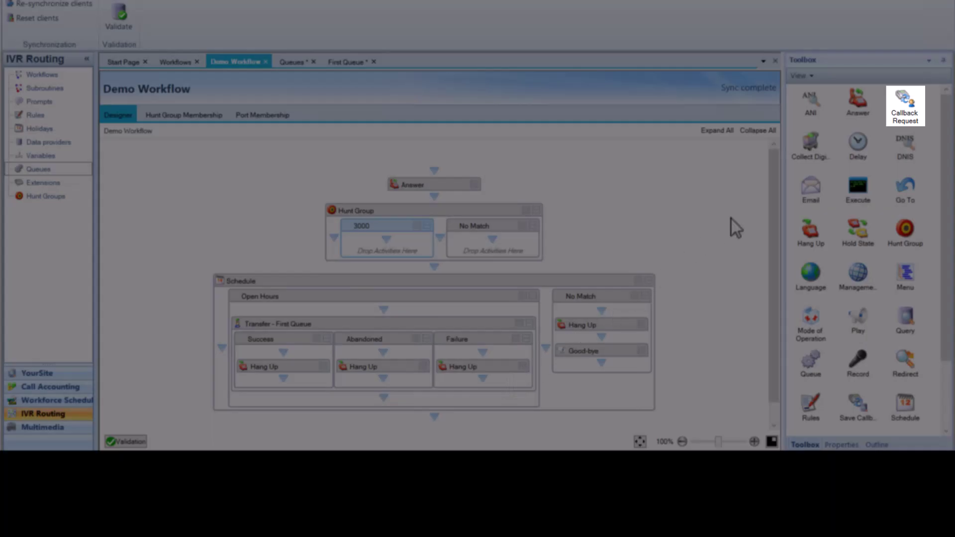
# - Place a Callback Request in the 3000 branch and show its properties
pyautogui.moveTo(903, 115); pyautogui.dragTo(390, 241)
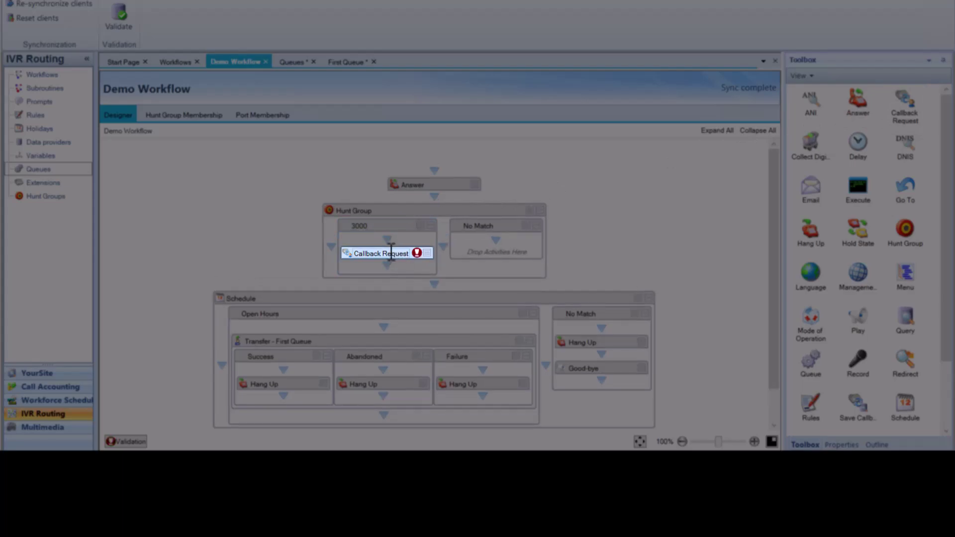
pyautogui.rightClick(391, 250)
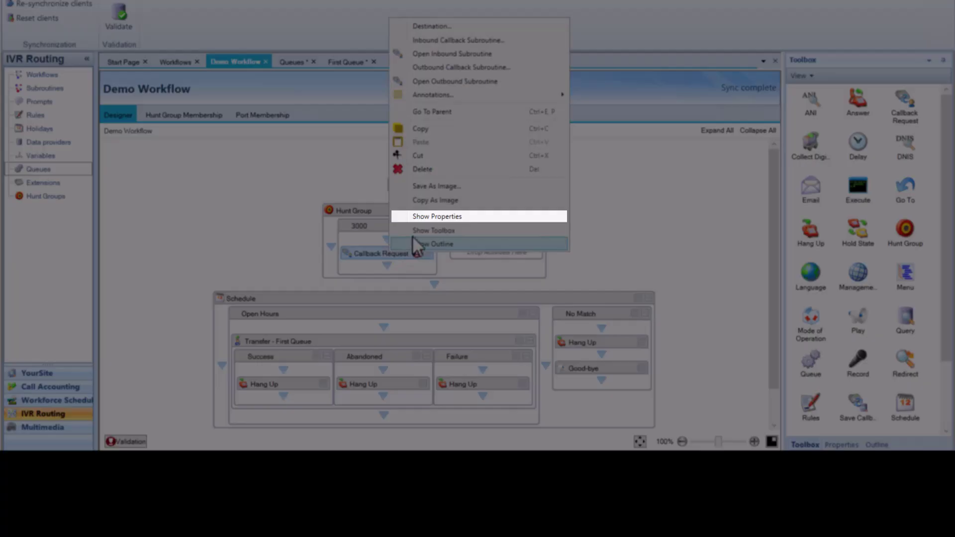
pyautogui.click(423, 217)
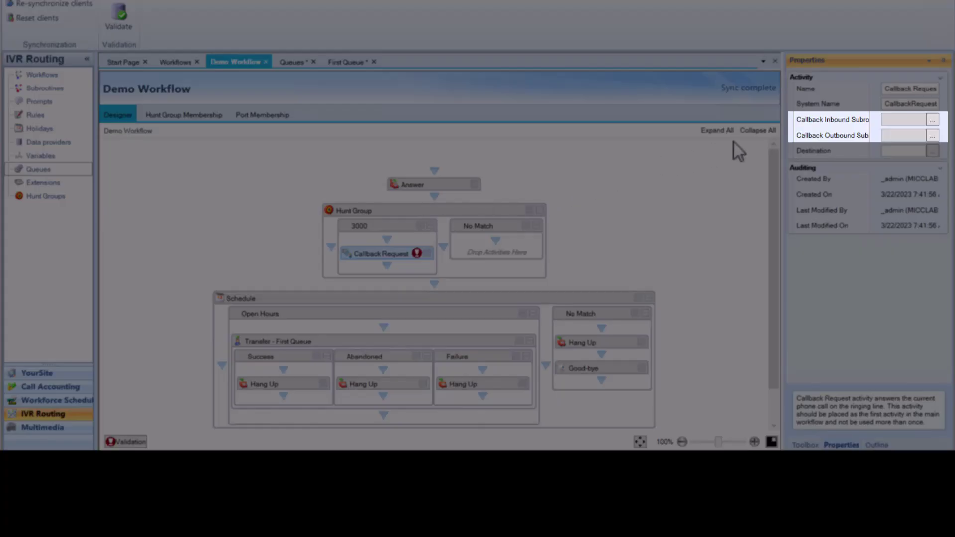
# - Set the callback subroutines to Default Inbound and Default Outbound Voice Callback Subroutine
pyautogui.click(932, 120)
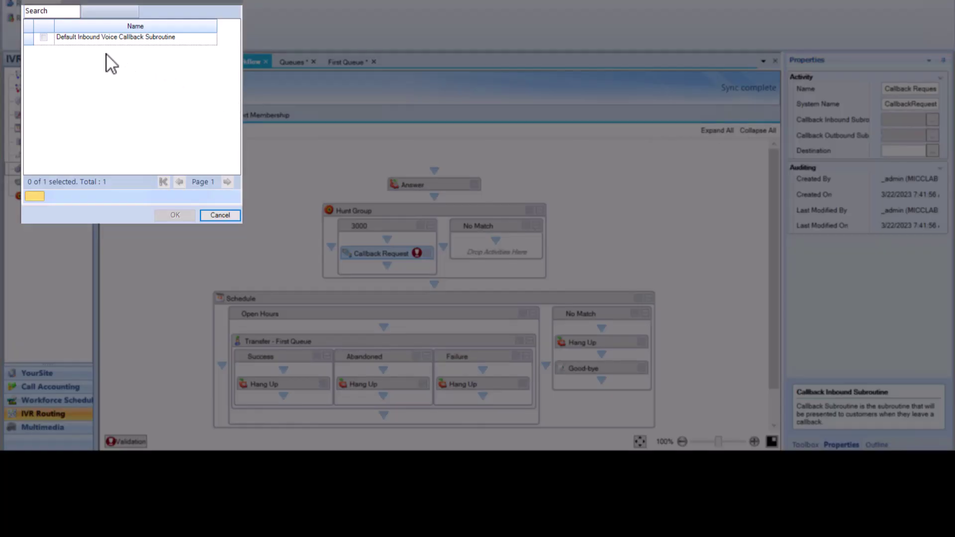
pyautogui.click(44, 38)
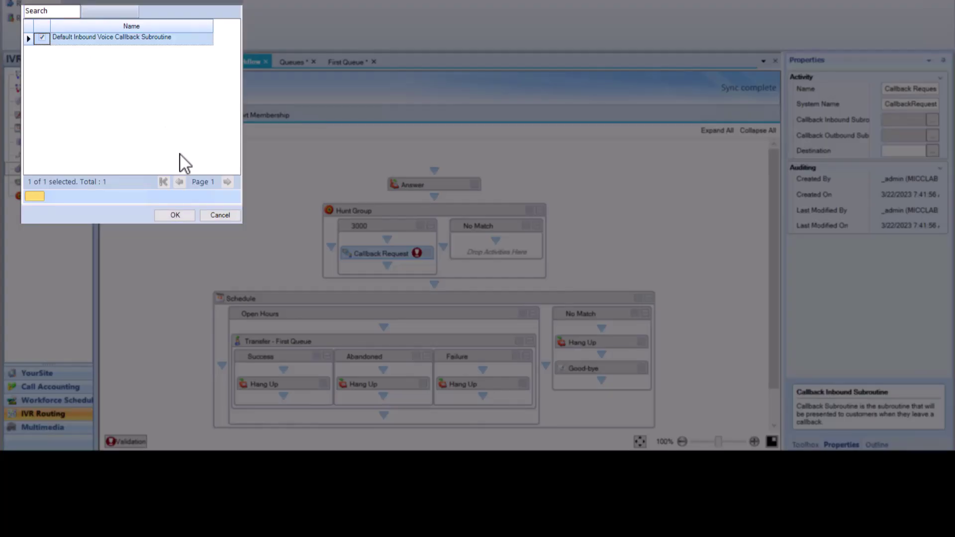
pyautogui.click(185, 215)
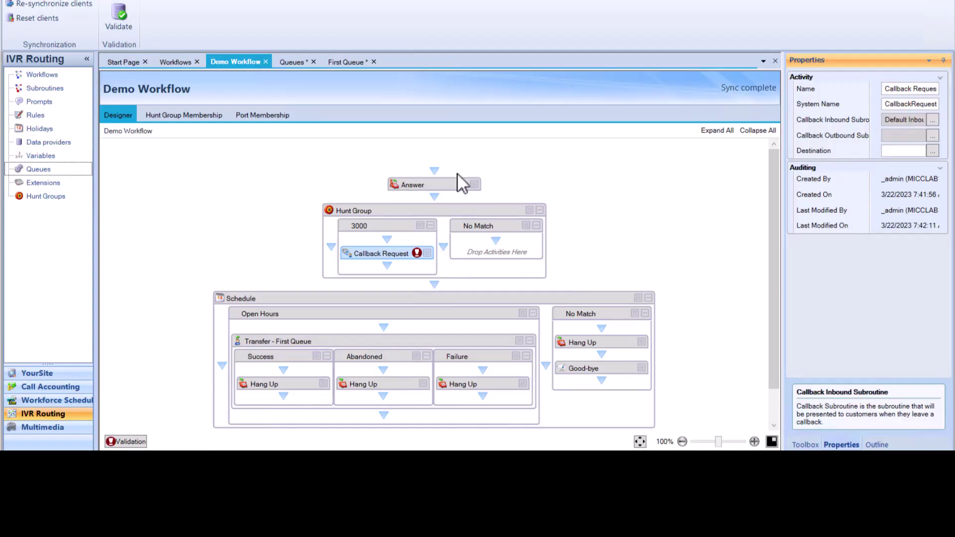
pyautogui.click(933, 135)
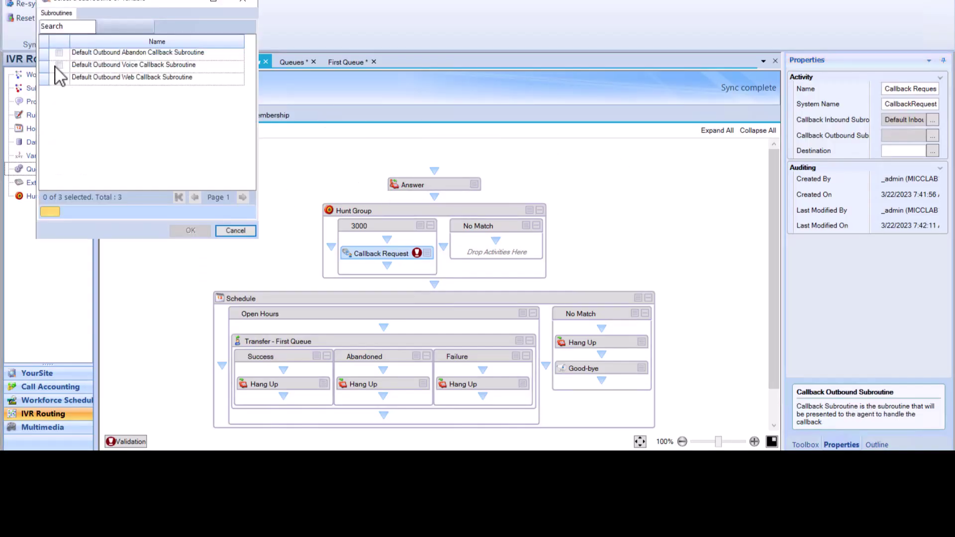
pyautogui.click(56, 66)
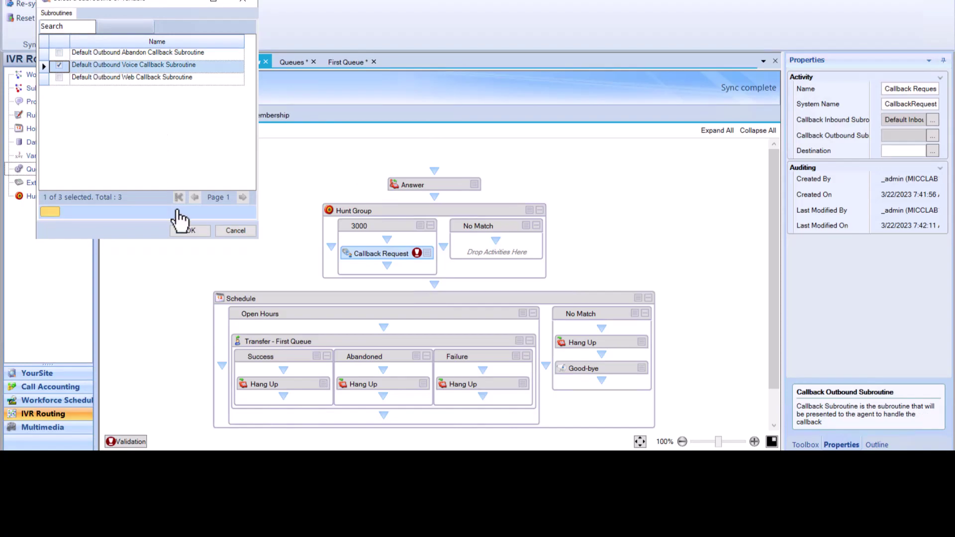
pyautogui.click(198, 229)
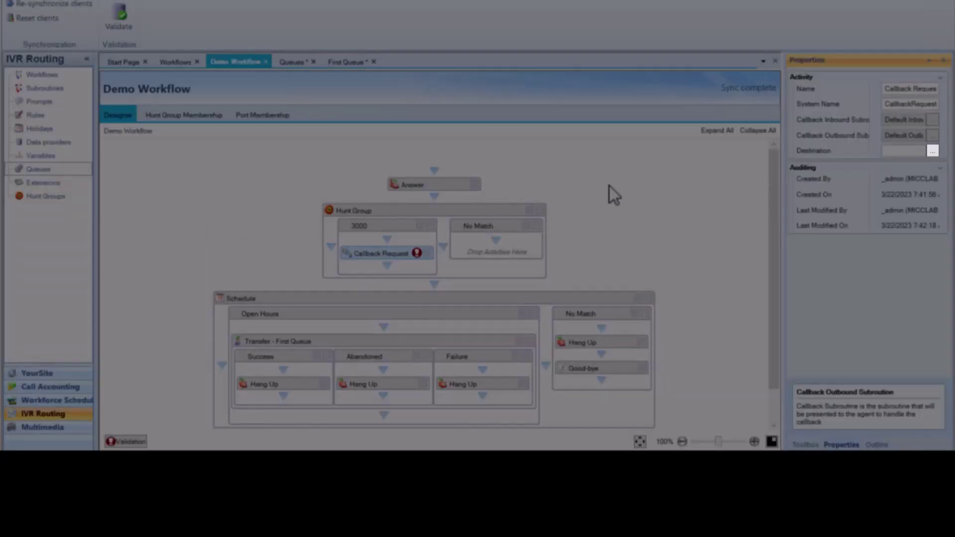
# - Make First Queue the callback's destination
pyautogui.click(932, 150)
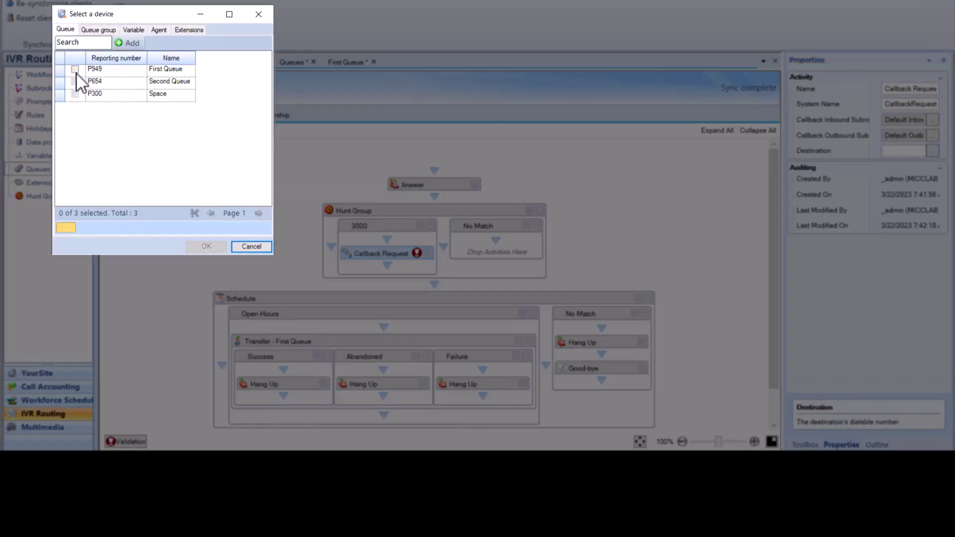
pyautogui.click(74, 69)
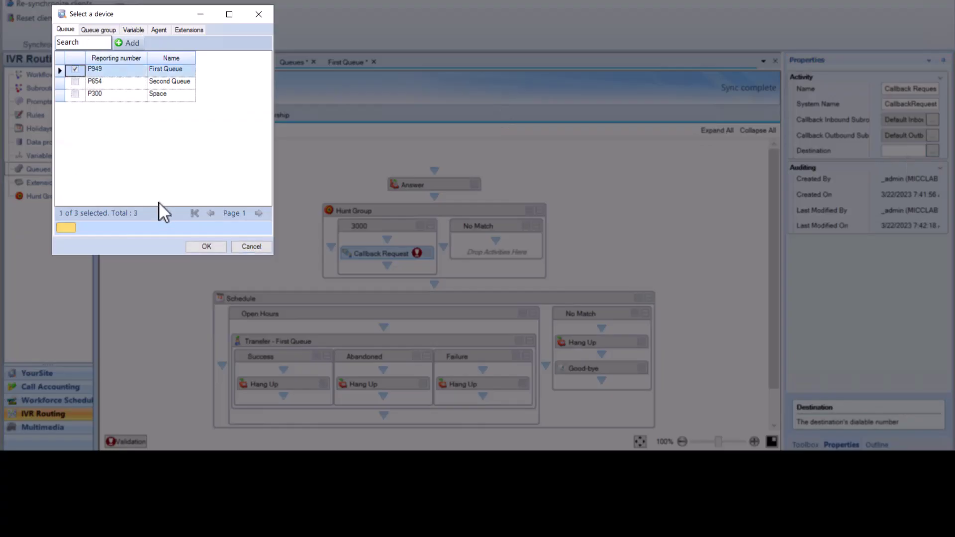
pyautogui.click(205, 247)
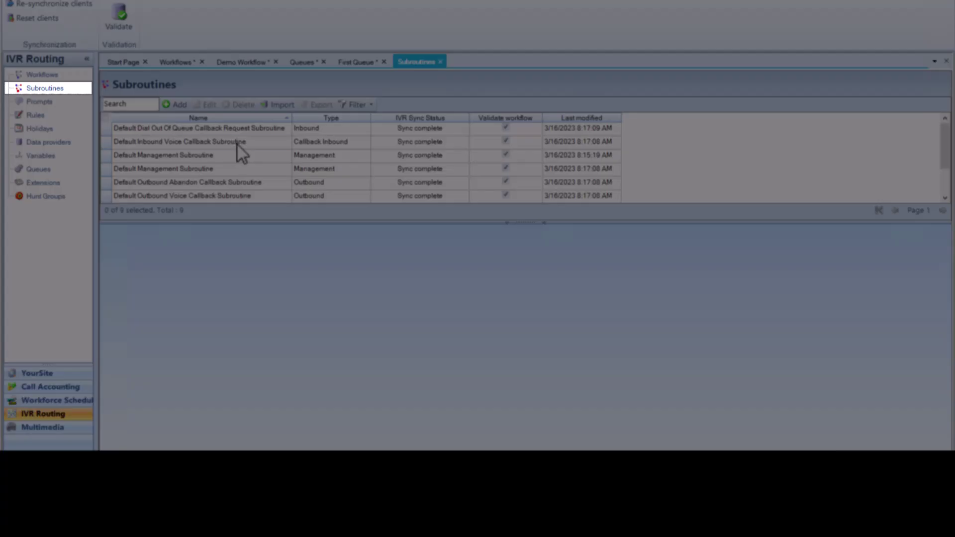
# - Look over the Default Inbound and Outbound Voice Callback Subroutines, then go back to Demo Workflow
pyautogui.click(238, 143)
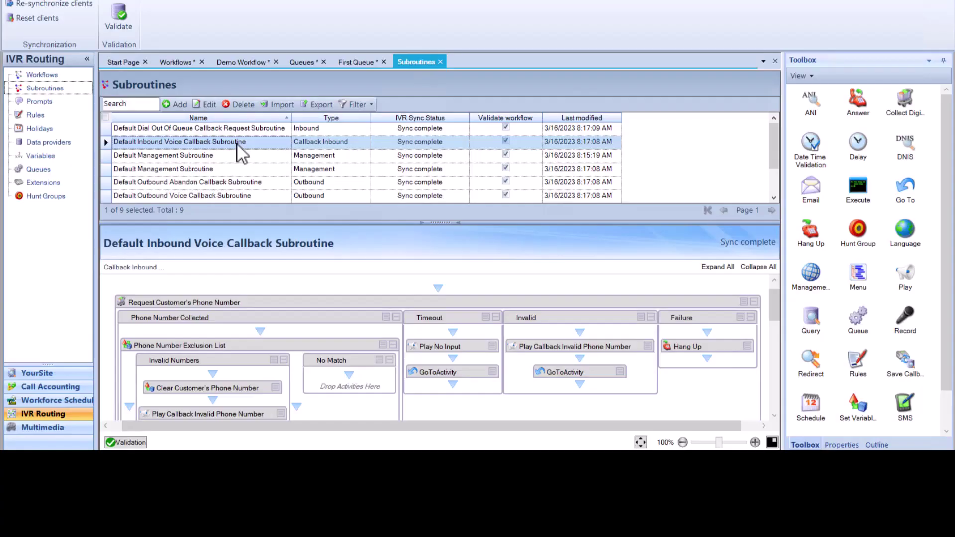
pyautogui.click(204, 195)
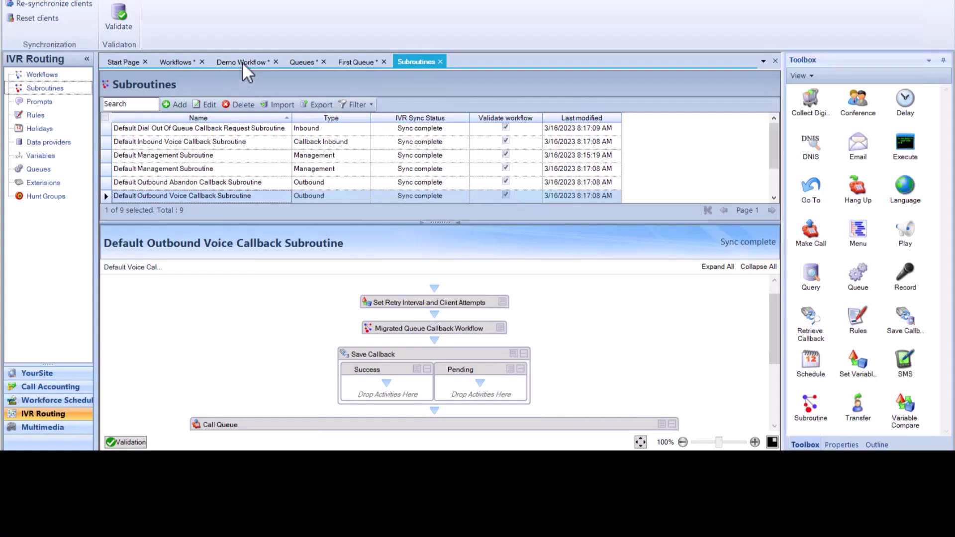
pyautogui.click(243, 62)
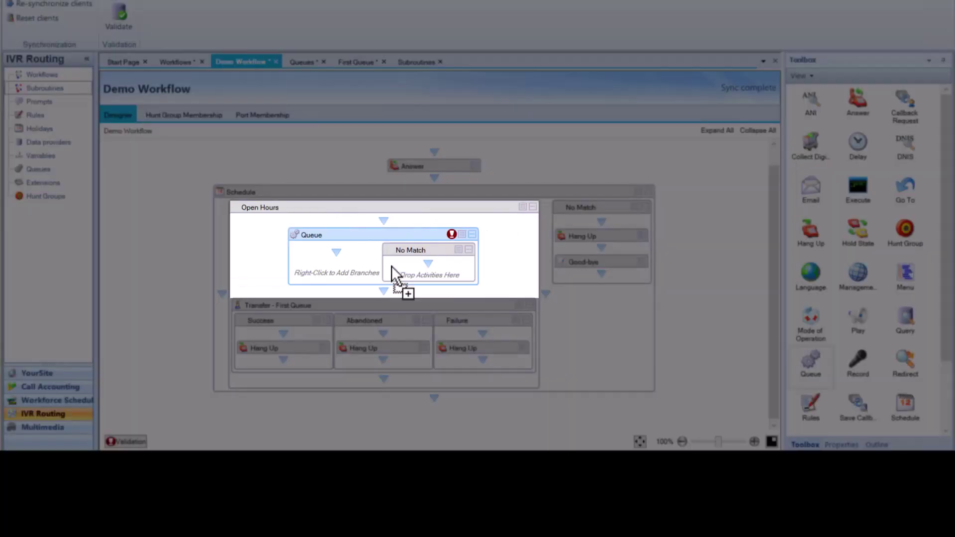
# - Place a Queue step atop Open Hours, above Transfer - First Queue, and add a branch
pyautogui.moveTo(392, 266); pyautogui.dragTo(388, 261)
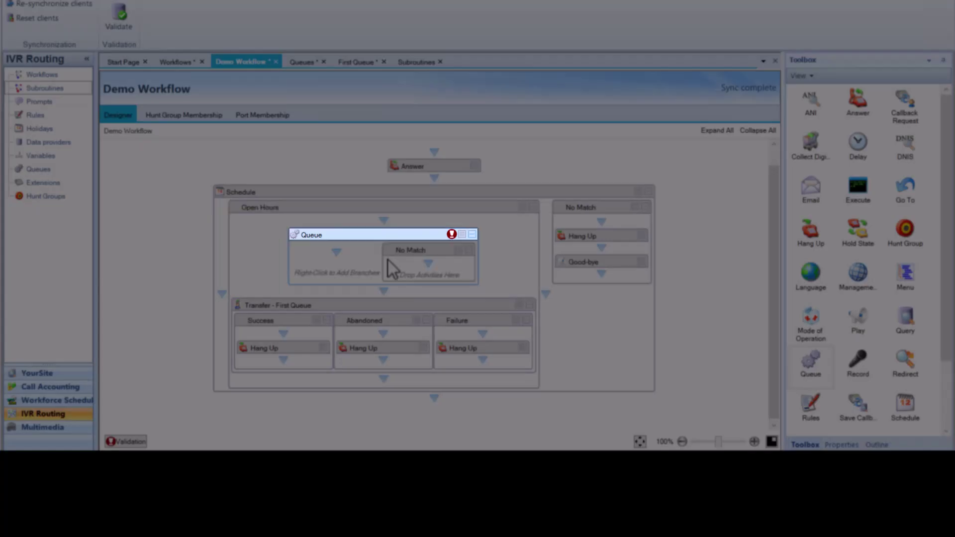
pyautogui.rightClick(374, 237)
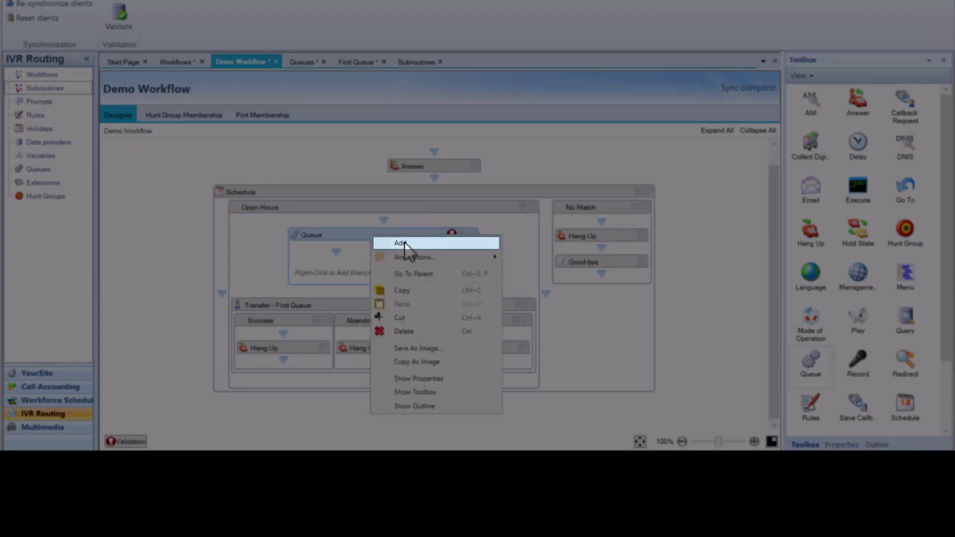
pyautogui.click(403, 243)
# - Set First Queue as the queue the branch checks
pyautogui.click(398, 88)
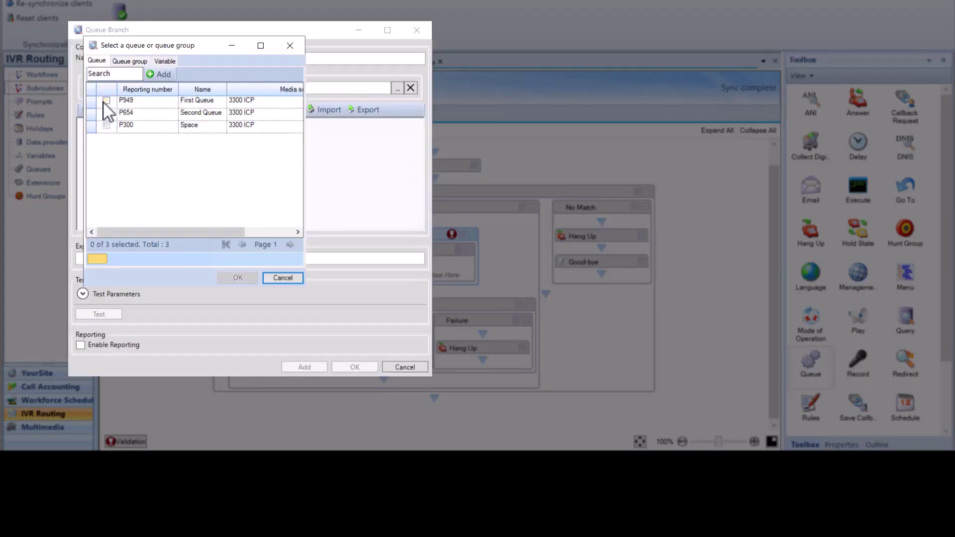
pyautogui.click(106, 100)
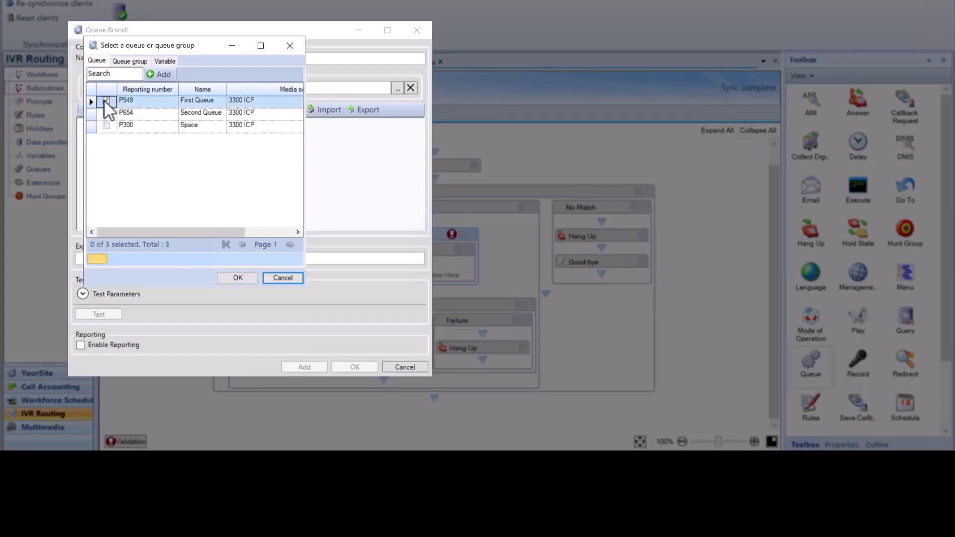
pyautogui.click(241, 277)
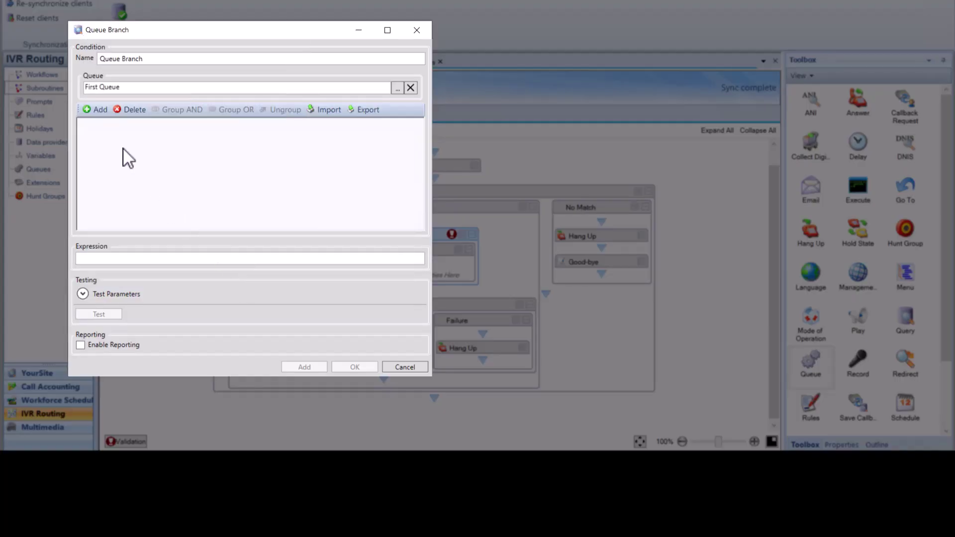
# - Add the condition Number of Calls Waiting >= 8 and save the branch
pyautogui.click(94, 110)
pyautogui.click(154, 128)
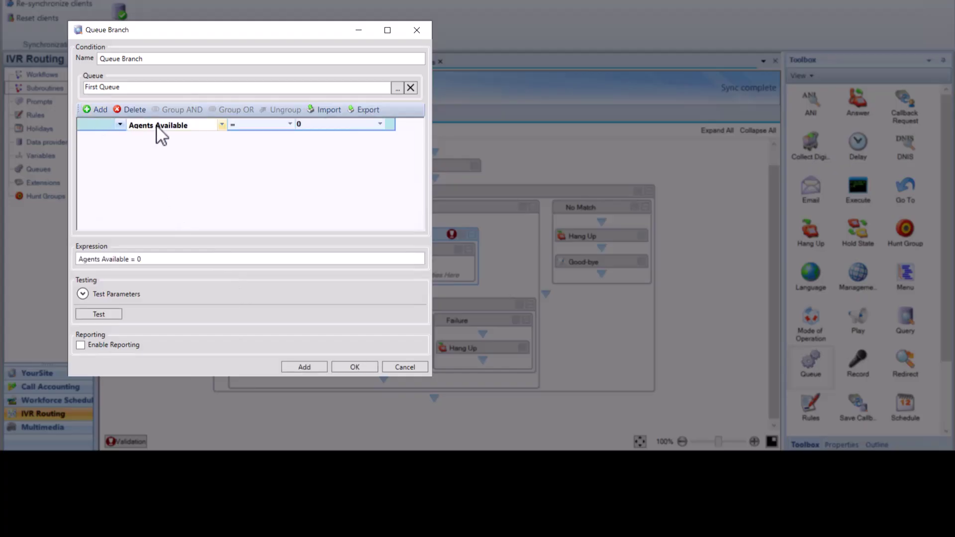
pyautogui.click(222, 124)
pyautogui.scroll(-1, 214, 172)
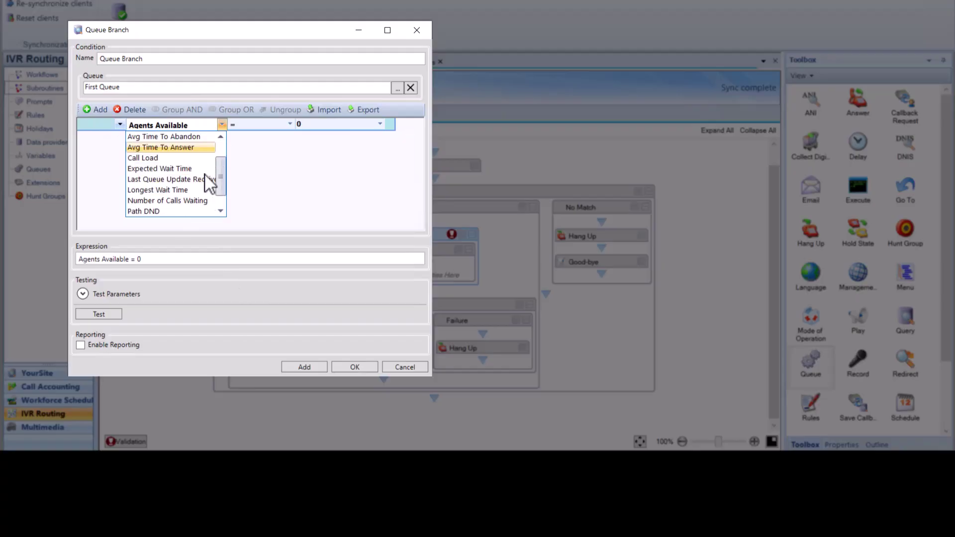
pyautogui.click(200, 201)
pyautogui.click(289, 124)
pyautogui.click(262, 190)
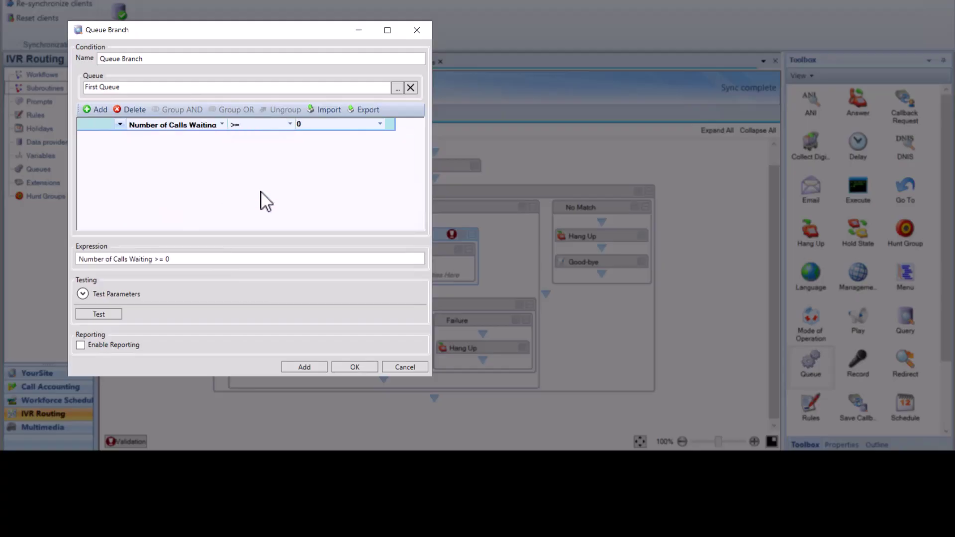
pyautogui.click(308, 126)
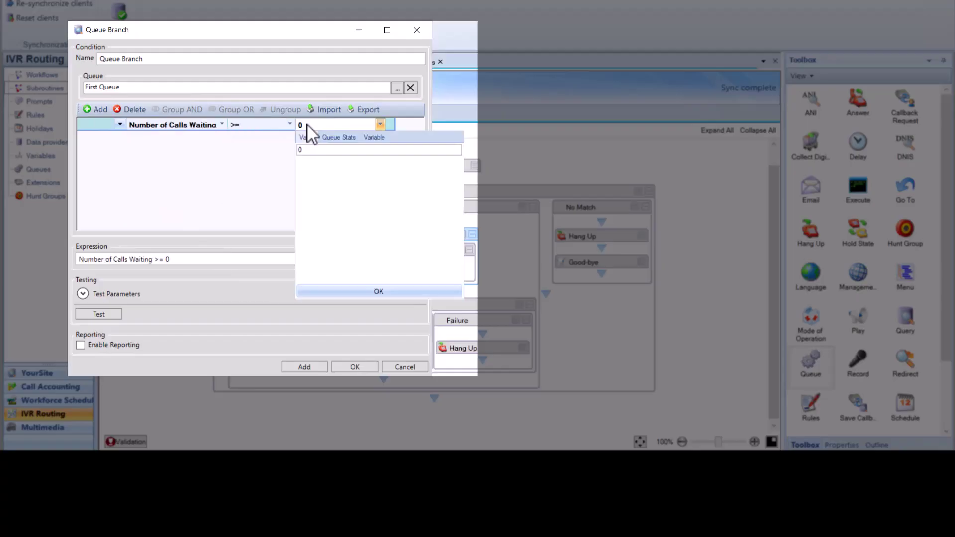
pyautogui.doubleClick(307, 150)
pyautogui.write('8')
pyautogui.click(384, 290)
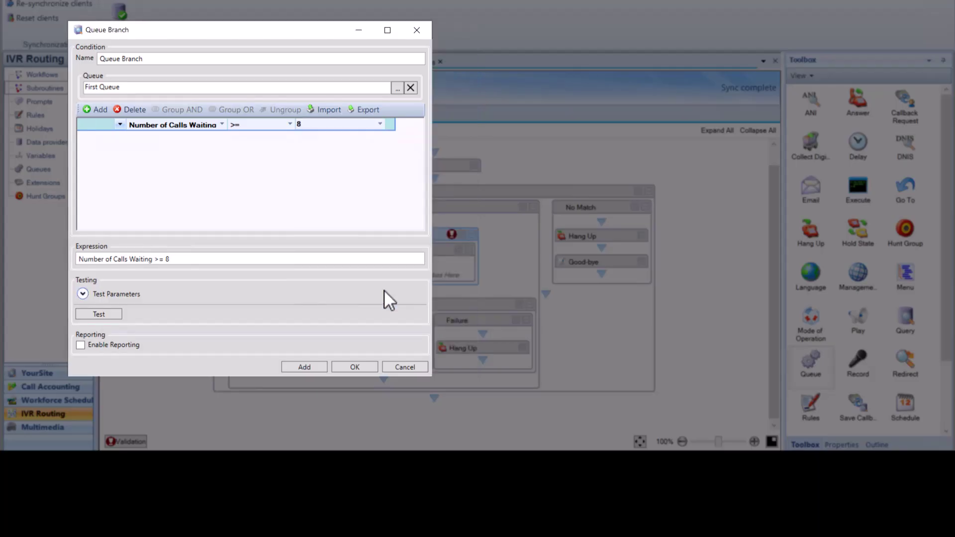
pyautogui.click(364, 368)
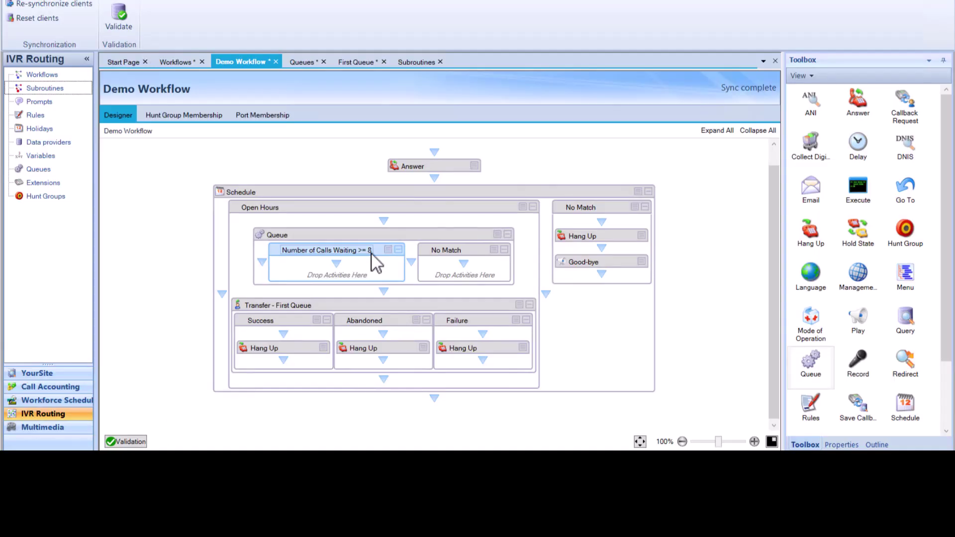
# - Drop a Menu activity into the Number of Calls Waiting >= 8 branch
pyautogui.moveTo(901, 276); pyautogui.dragTo(338, 271)
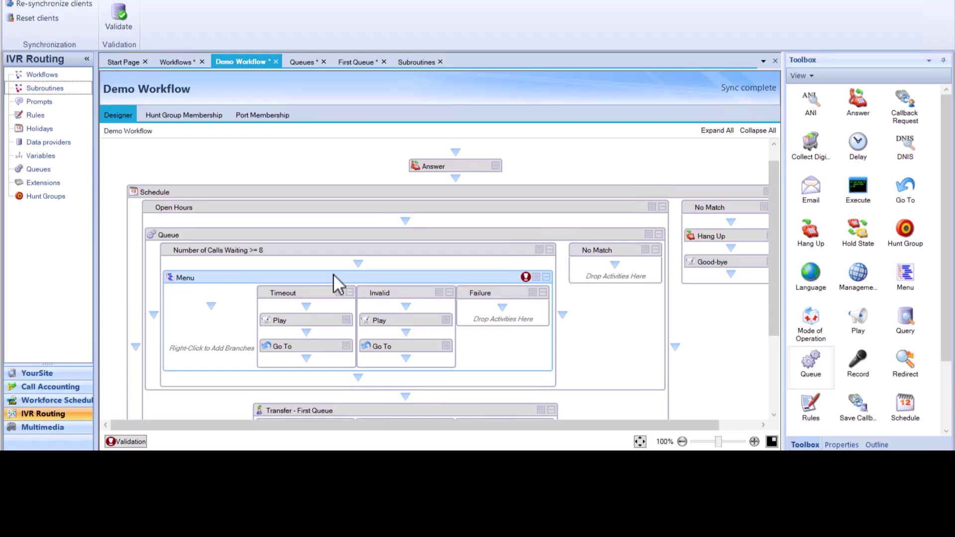
pyautogui.rightClick(334, 274)
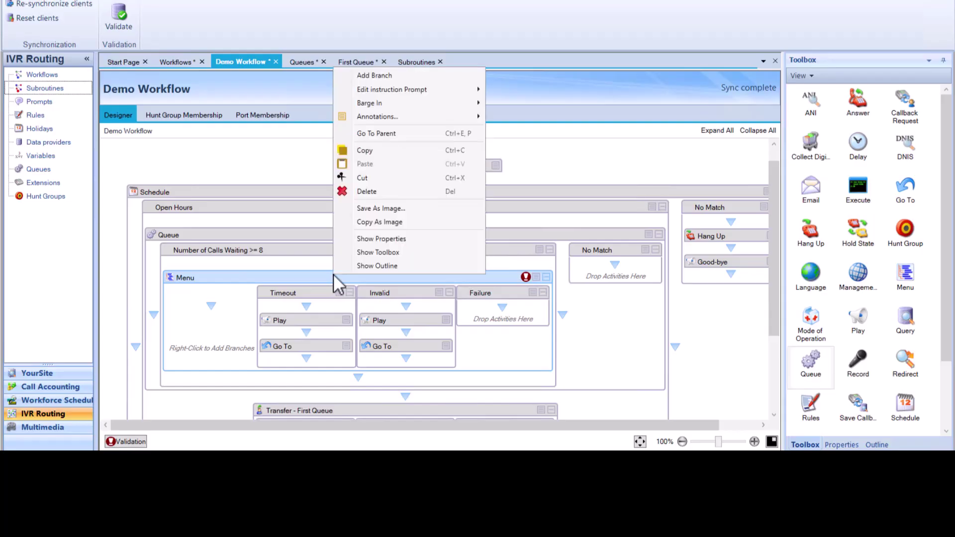
# - Add menu entries 1 and 2 as a 1-2 range and apply them
pyautogui.click(404, 76)
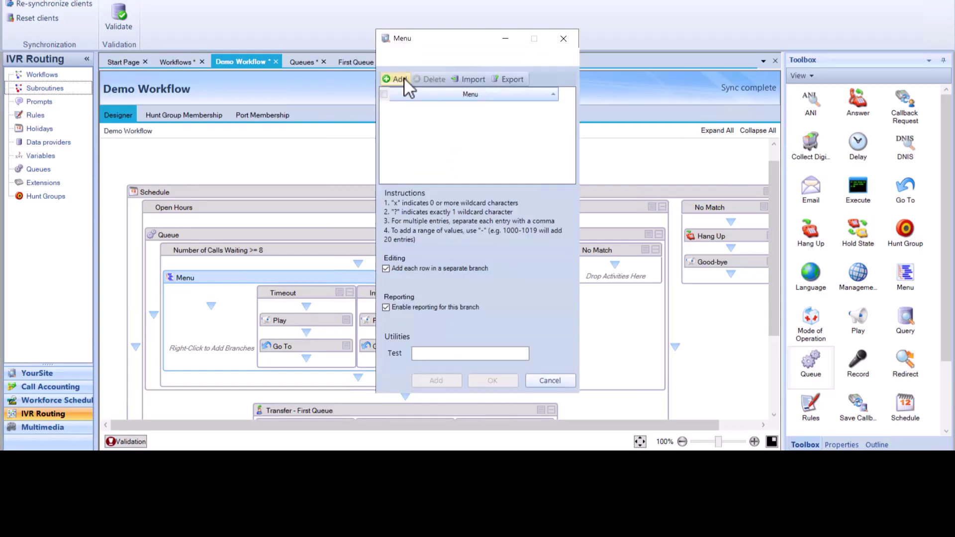
pyautogui.click(399, 78)
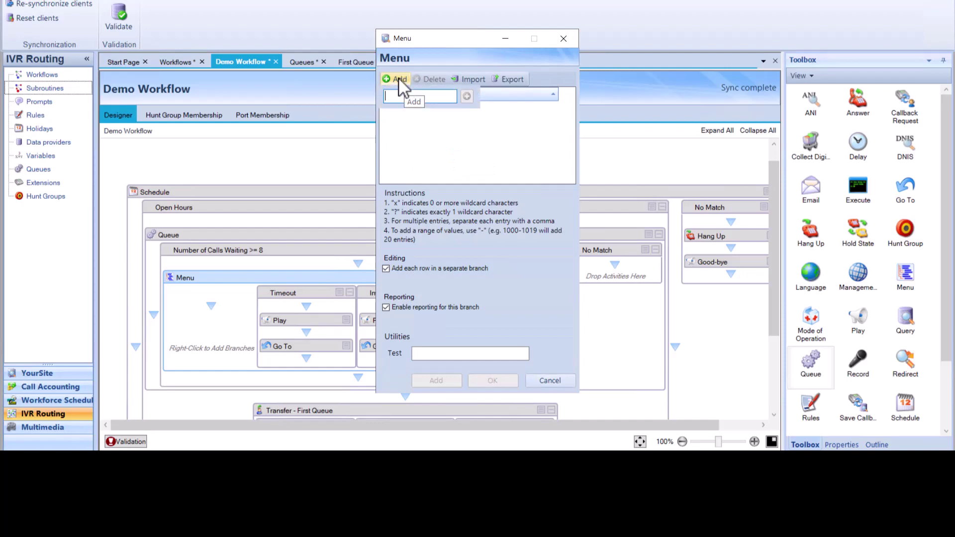
pyautogui.write('1-2')
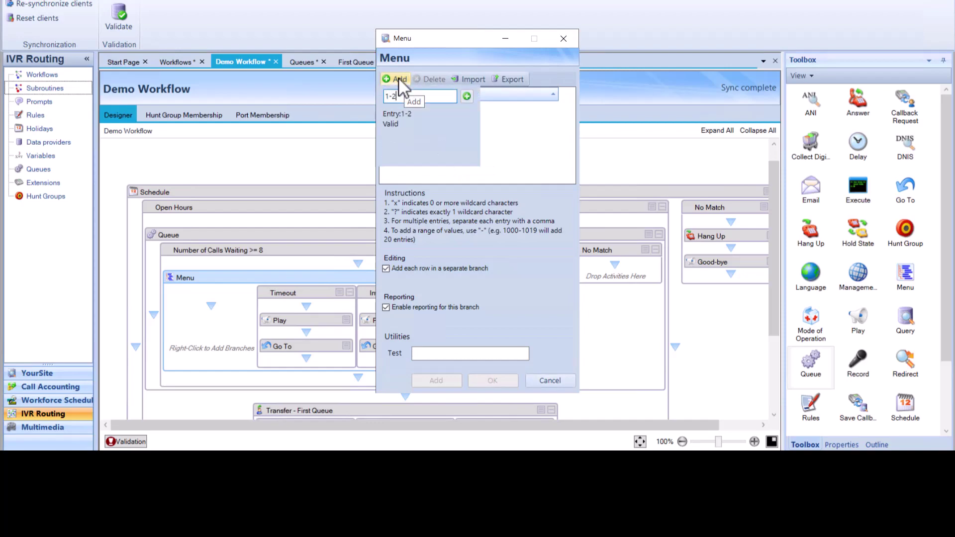
pyautogui.click(398, 79)
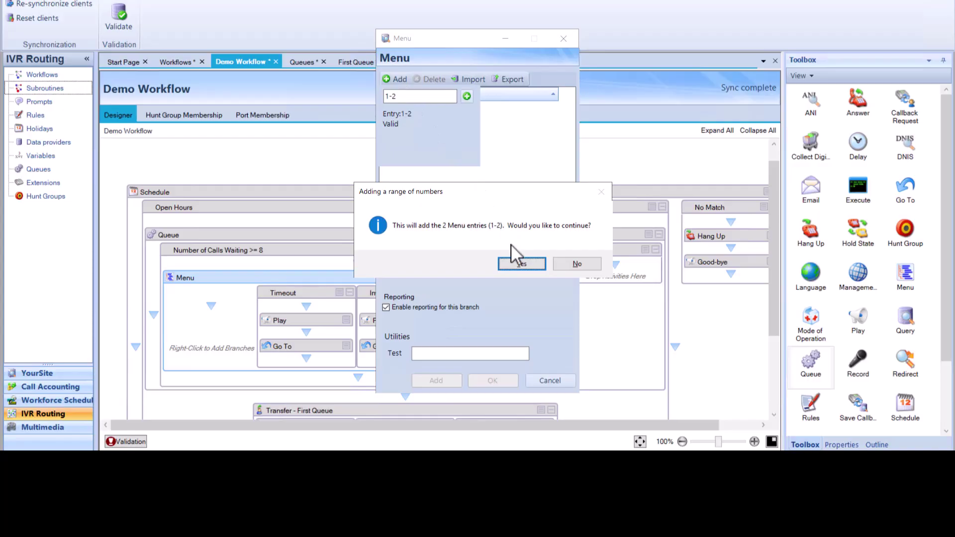
pyautogui.click(517, 264)
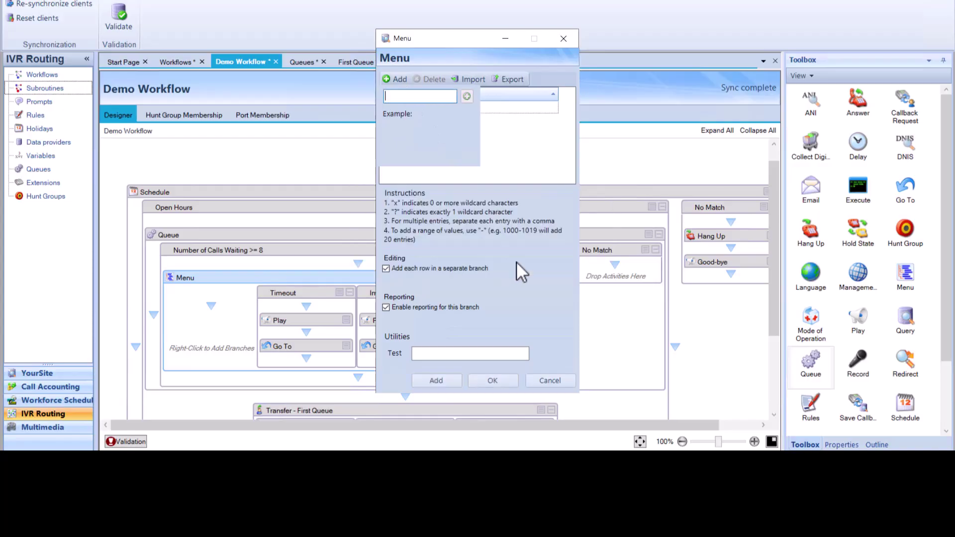
pyautogui.click(503, 380)
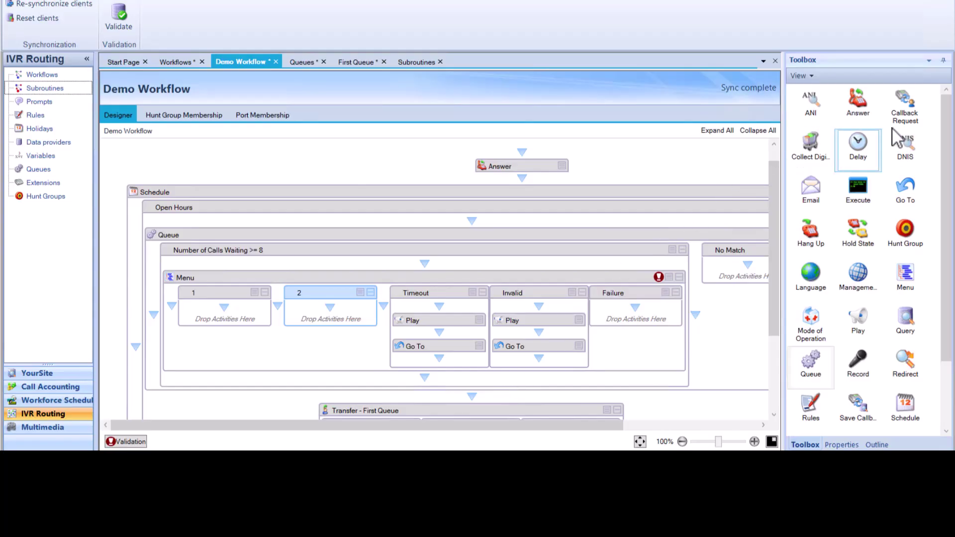
# - Place a Callback Request in menu option 1 and show its properties
pyautogui.moveTo(906, 128); pyautogui.dragTo(219, 326)
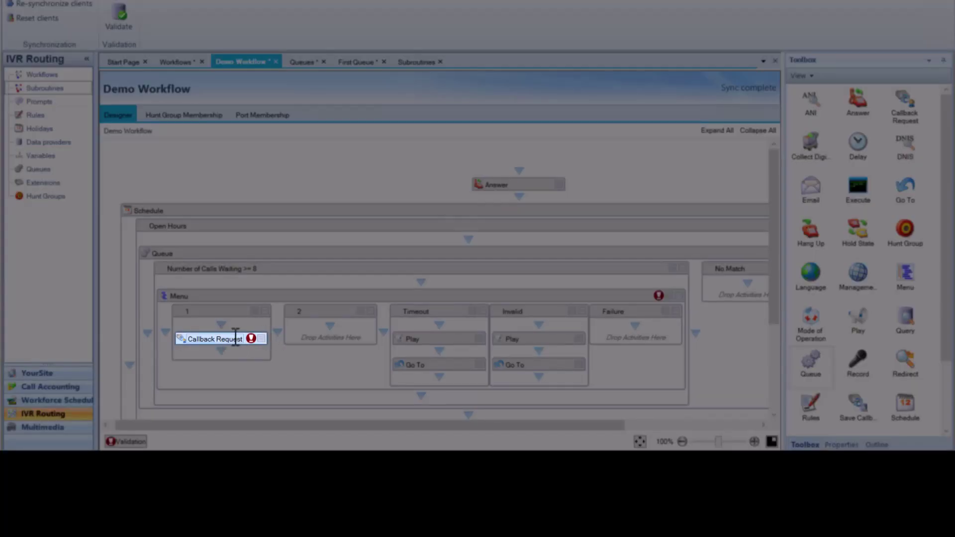
pyautogui.rightClick(235, 337)
pyautogui.click(264, 306)
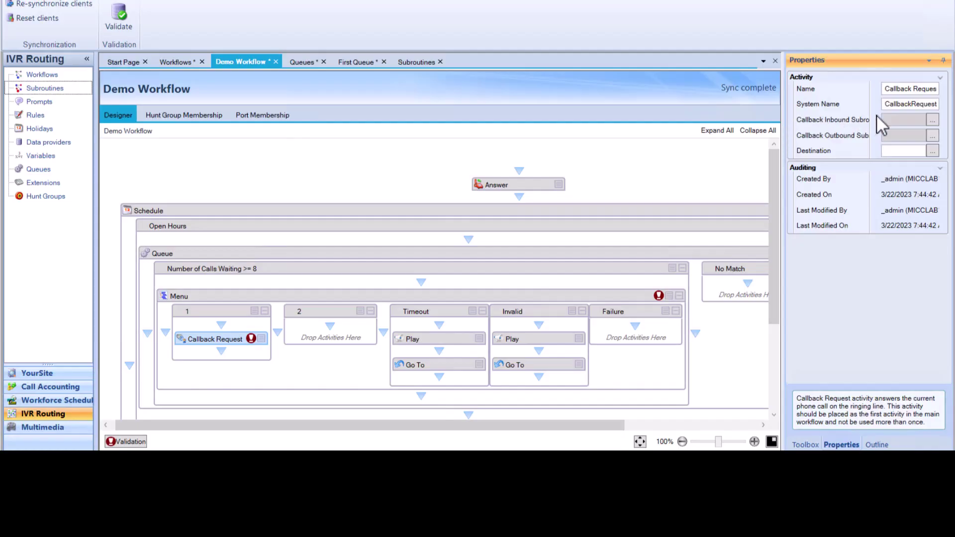
# - Set the callback subroutines to Default Inbound and Default Outbound Voice Callback Subroutine
pyautogui.click(931, 119)
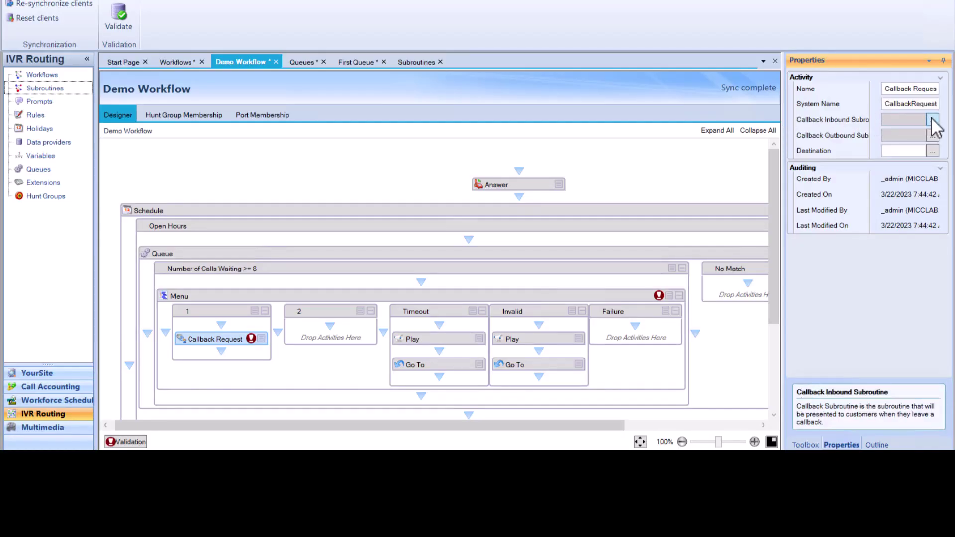
pyautogui.click(931, 119)
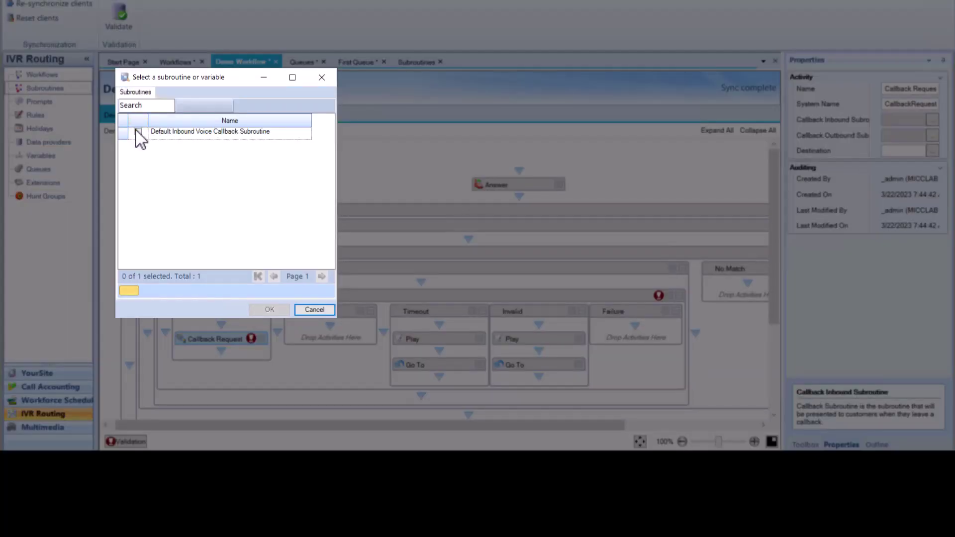
pyautogui.click(138, 132)
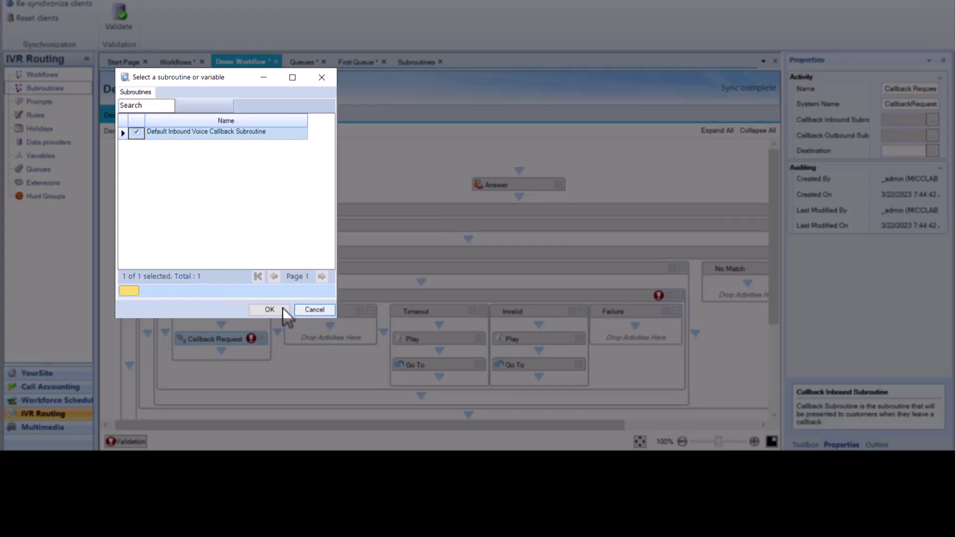
pyautogui.click(269, 309)
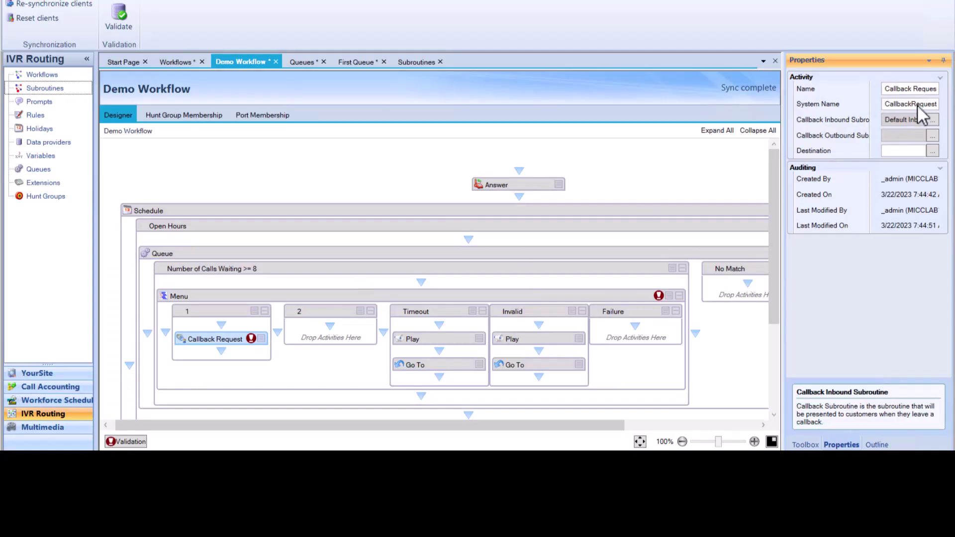
pyautogui.click(932, 136)
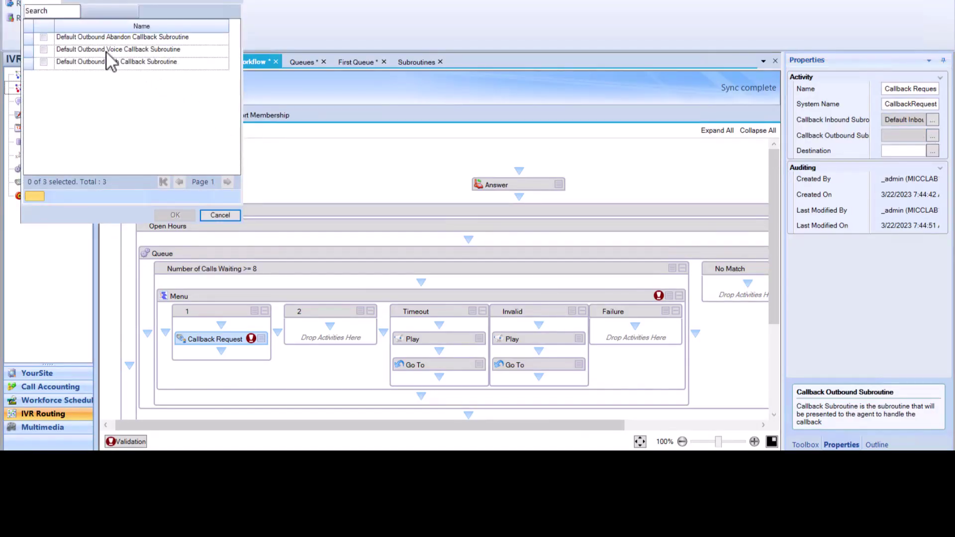
pyautogui.click(106, 50)
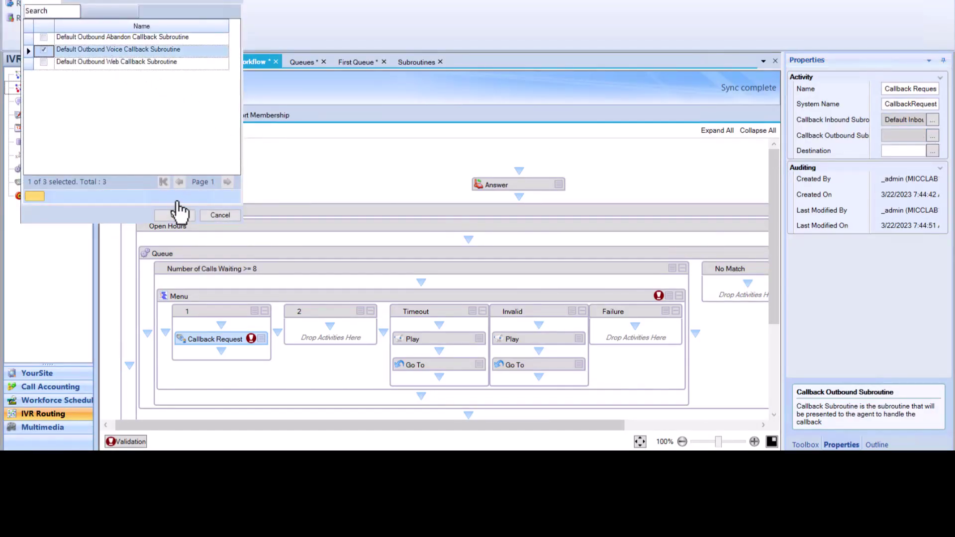
pyautogui.click(175, 215)
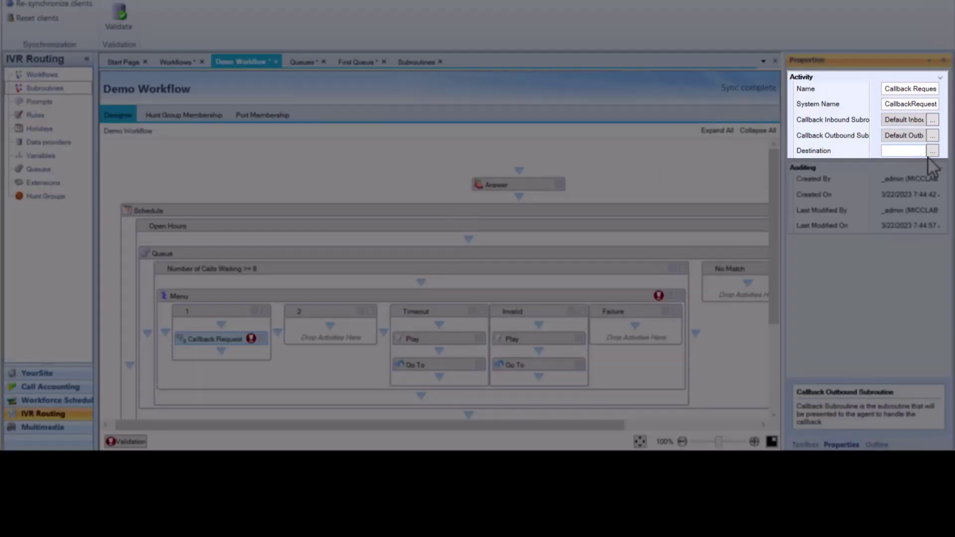
# - Make First Queue the option-1 callback's destination
pyautogui.click(932, 151)
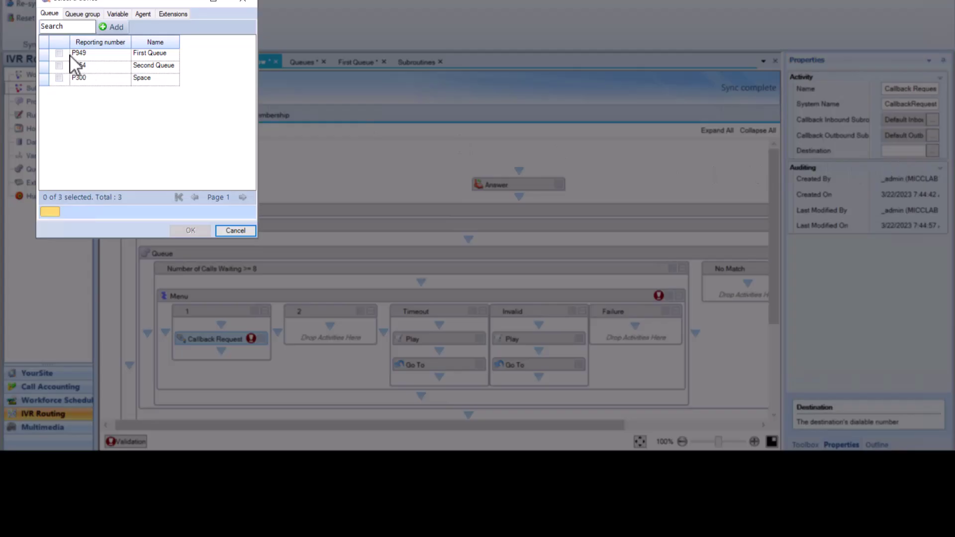
pyautogui.click(59, 53)
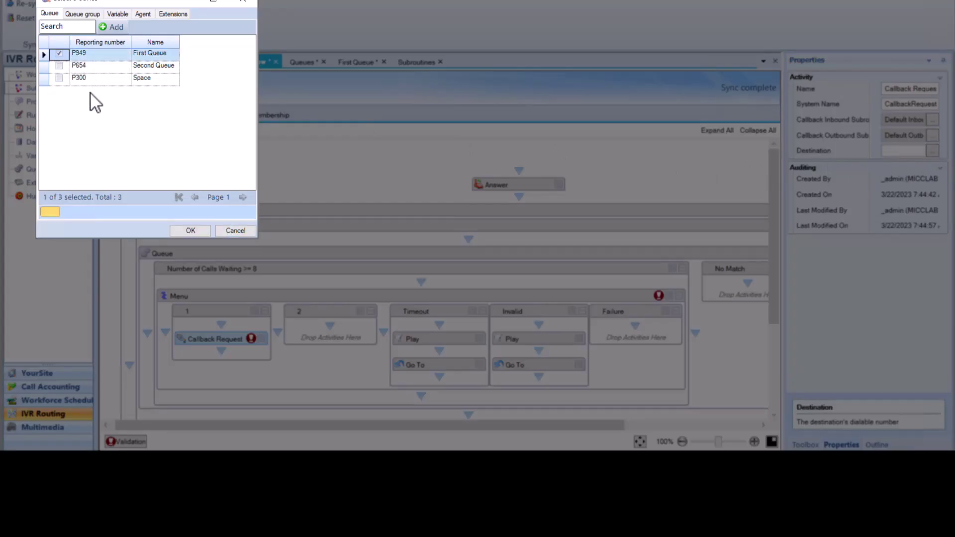
pyautogui.click(190, 231)
pyautogui.scroll(-1, 395, 273)
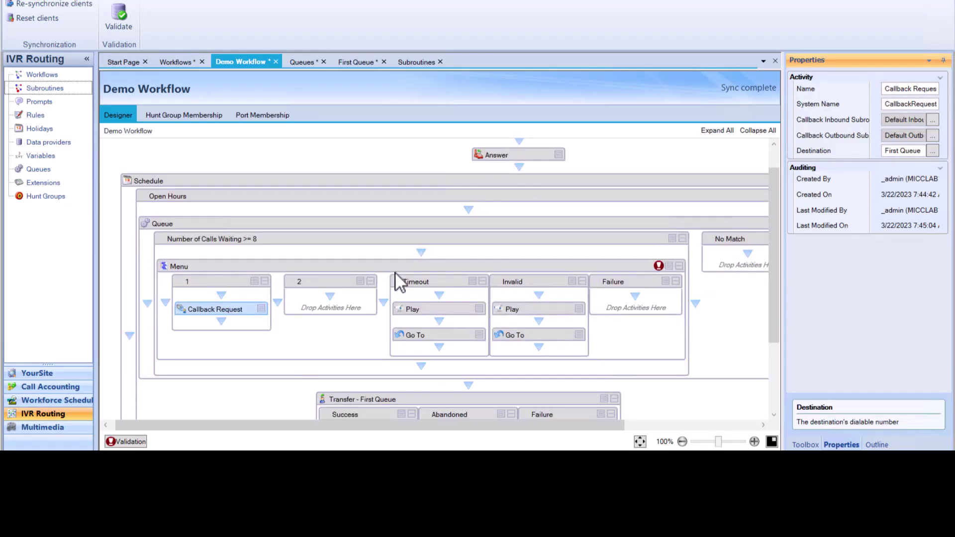
# - Drag the Transfer - First Queue activity into the Menu's option 2 branch of Demo Workflow
pyautogui.moveTo(426, 396); pyautogui.dragTo(348, 262)
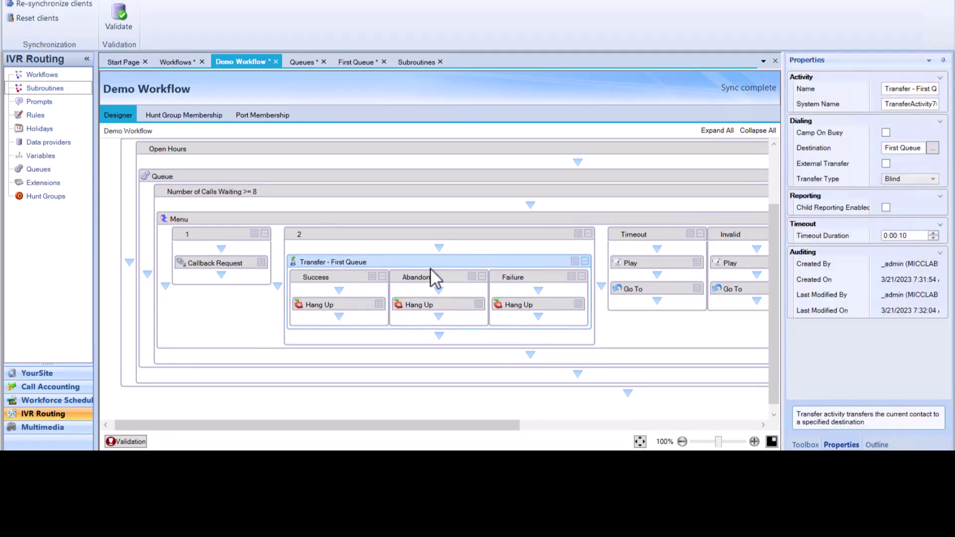